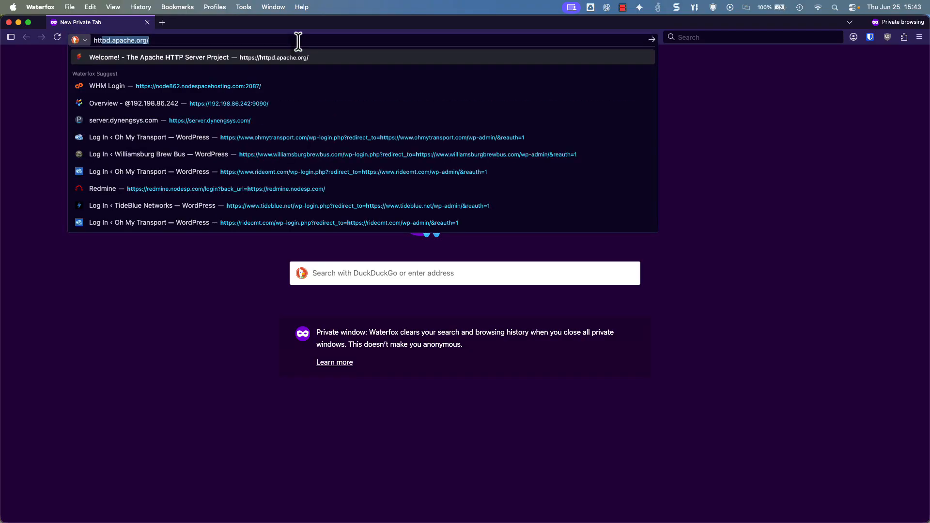
{"action": "type", "text": "1"}
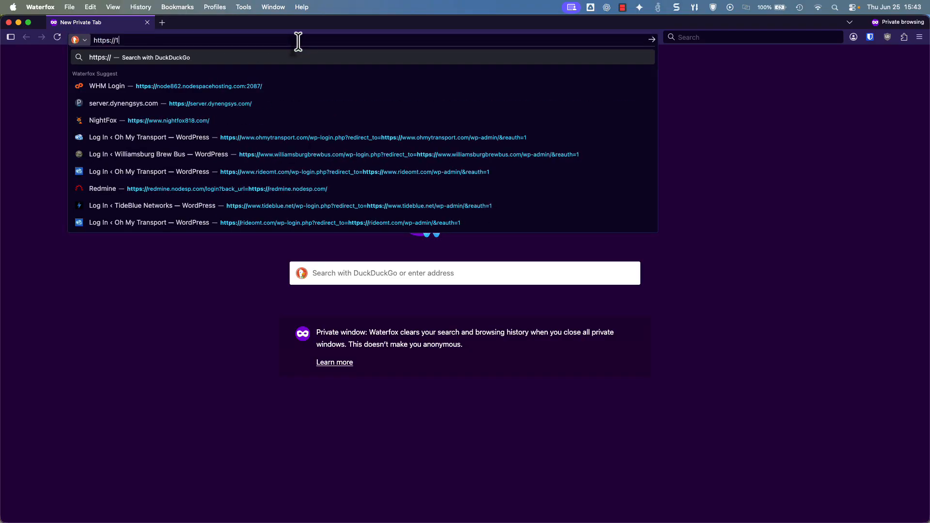
{"action": "type", "text": "0.204.1.200:8006"}
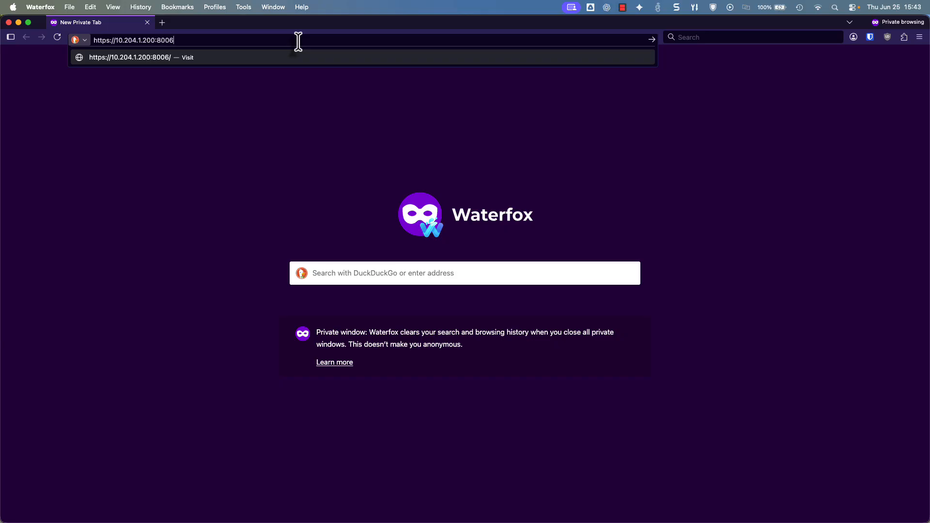
{"action": "key", "text": "Return"}
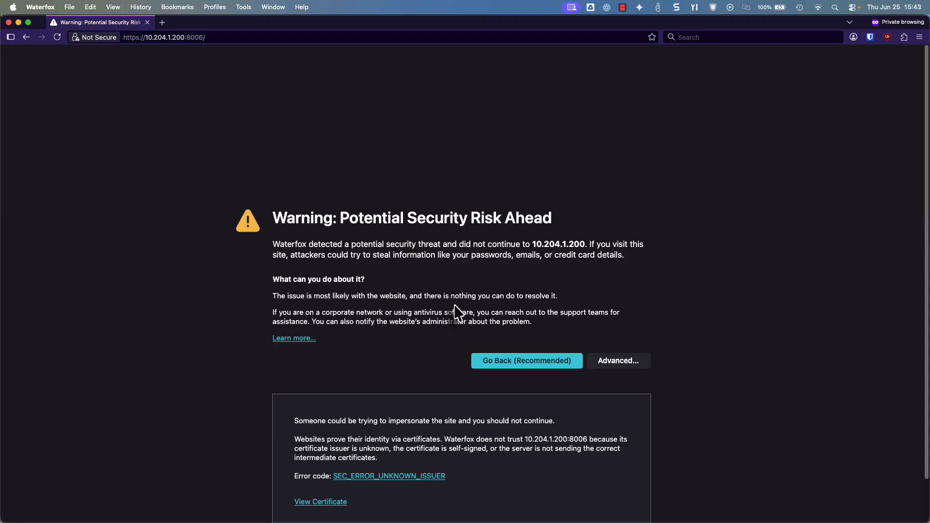
{"action": "scroll", "coordinate": [455, 310], "scroll_direction": "down", "scroll_amount": 2}
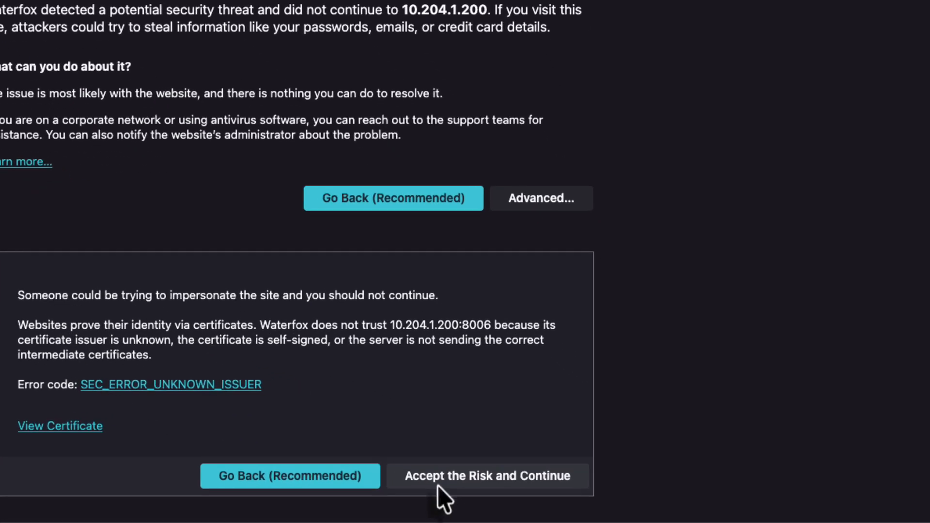
{"action": "left_click", "coordinate": [428, 478]}
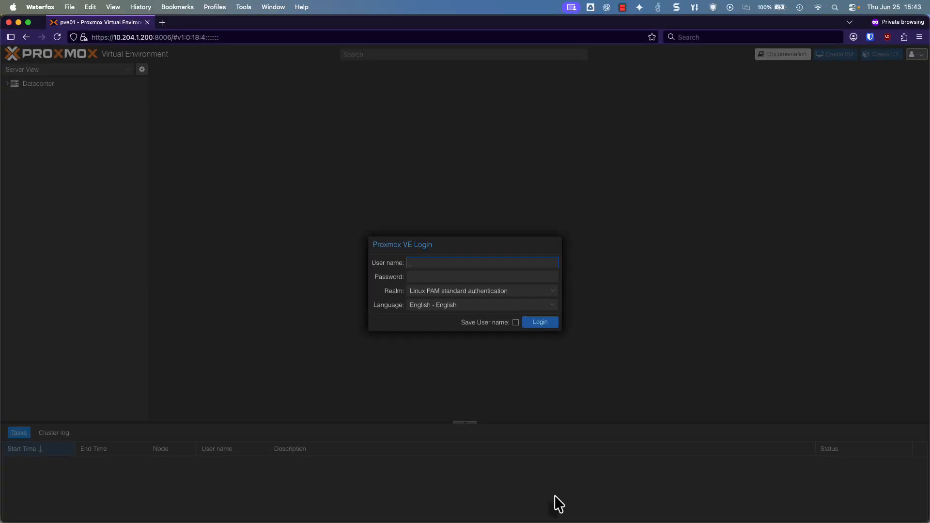
Log in as root with the account password using Linux PAM standard authentication and dismiss the subscription notice
{"action": "type", "text": "root"}
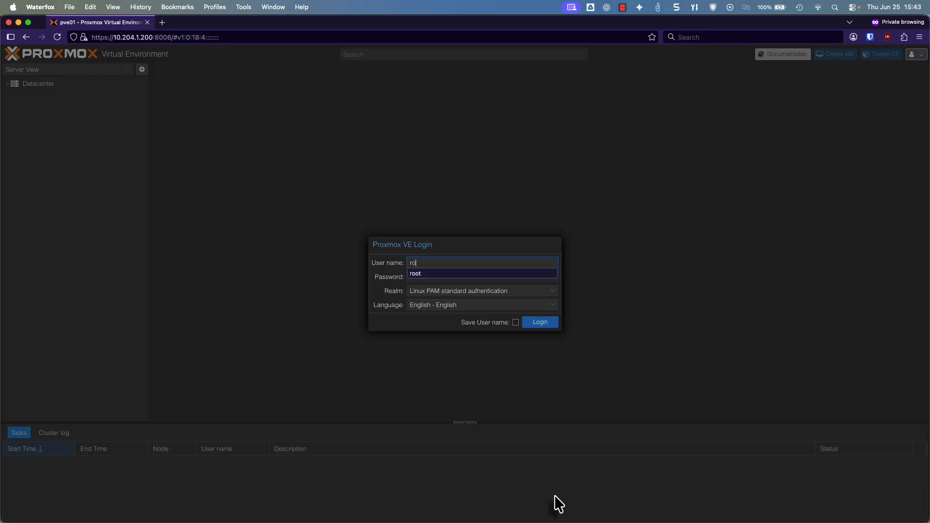
{"action": "key", "text": "Tab"}
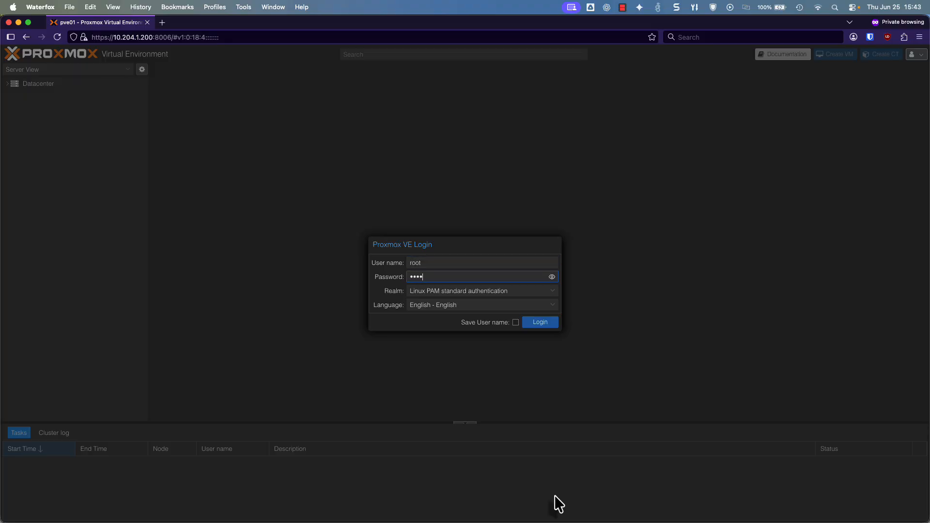
{"action": "key", "text": "Return"}
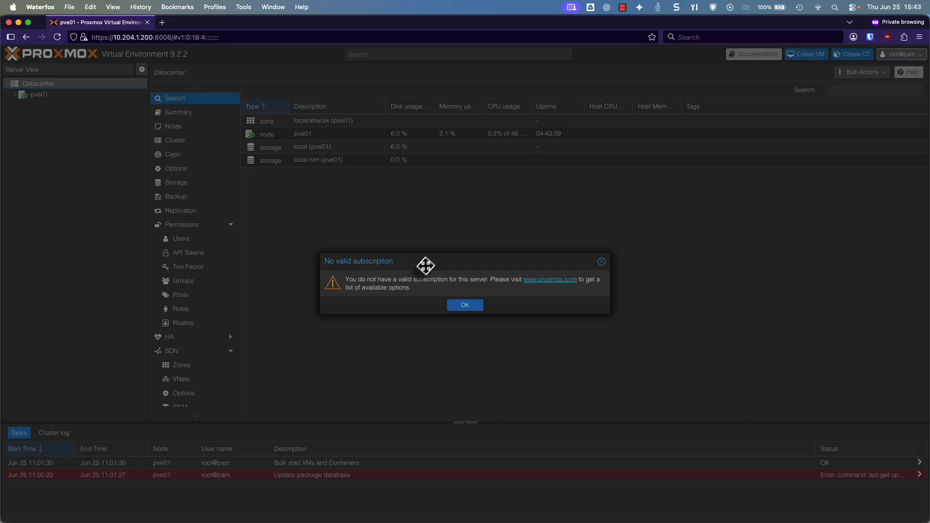
{"action": "left_click_drag", "start_coordinate": [345, 280], "coordinate": [471, 279]}
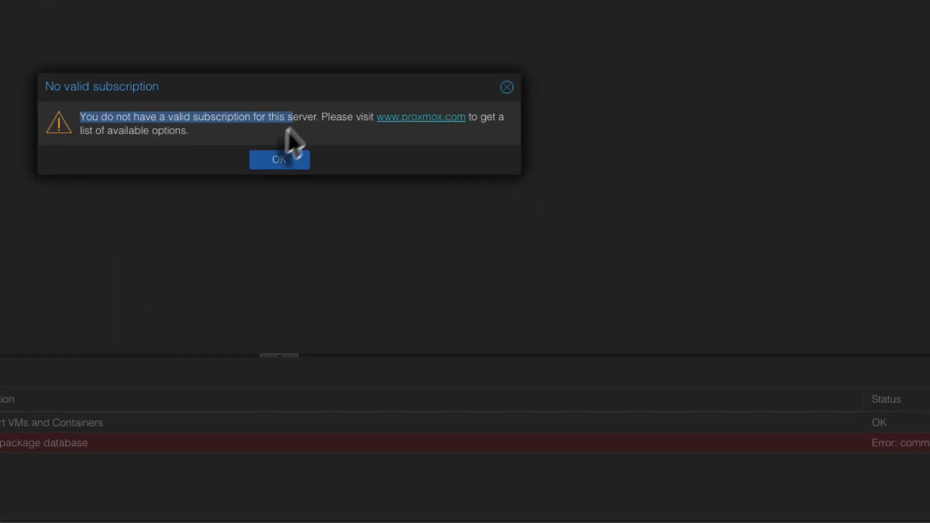
{"action": "left_click", "coordinate": [245, 149]}
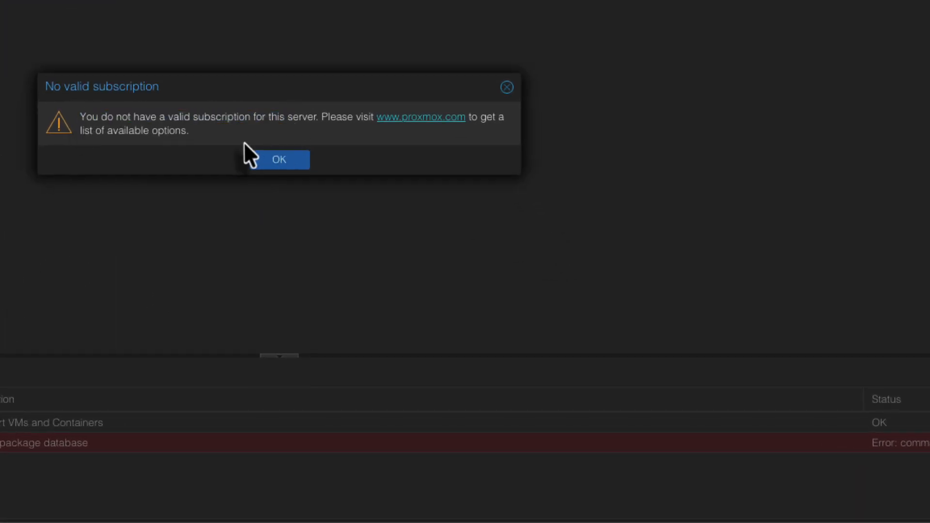
{"action": "left_click", "coordinate": [276, 163]}
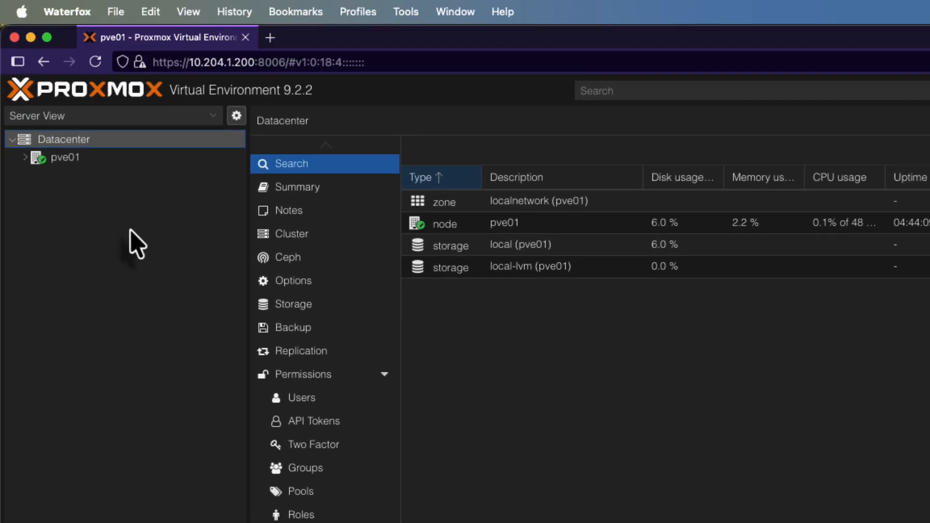
{"action": "left_click_drag", "start_coordinate": [282, 91], "coordinate": [342, 108]}
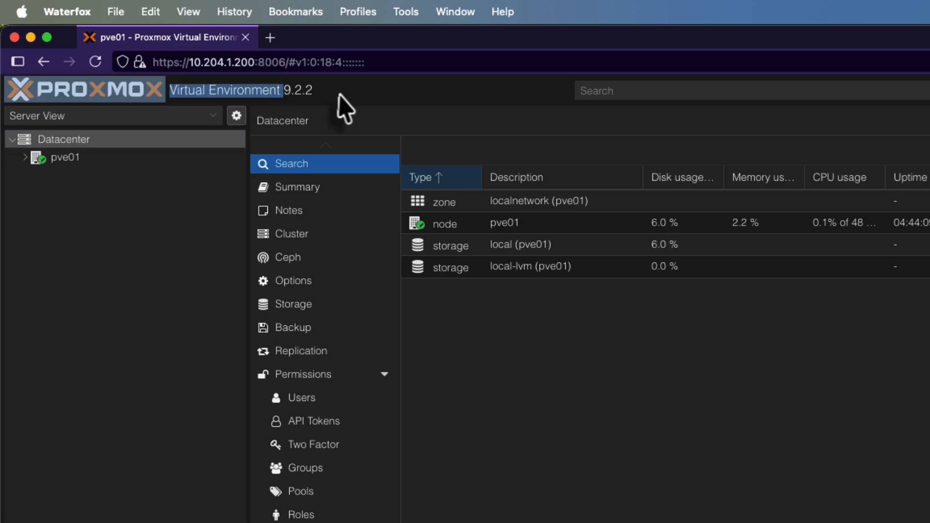
{"action": "left_click", "coordinate": [307, 92]}
{"action": "left_click_drag", "start_coordinate": [283, 91], "coordinate": [320, 95]}
{"action": "left_click", "coordinate": [319, 95]}
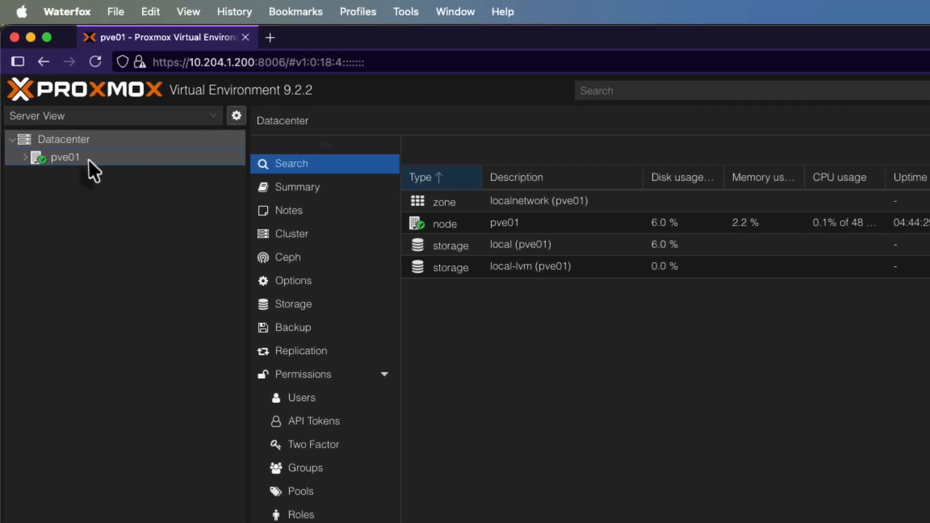
Disable the pve-enterprise and Ceph Squid enterprise APT repositories on node pve01
{"action": "left_click", "coordinate": [89, 162]}
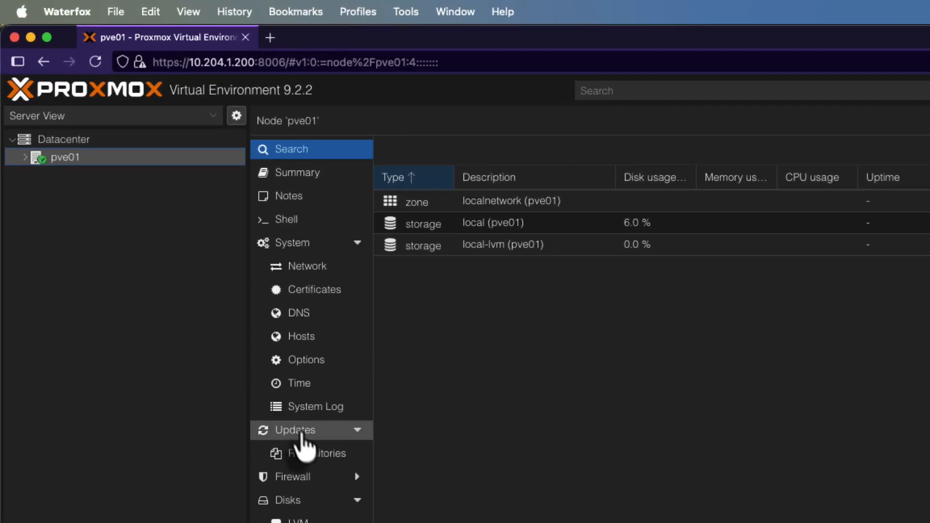
{"action": "left_click", "coordinate": [316, 455]}
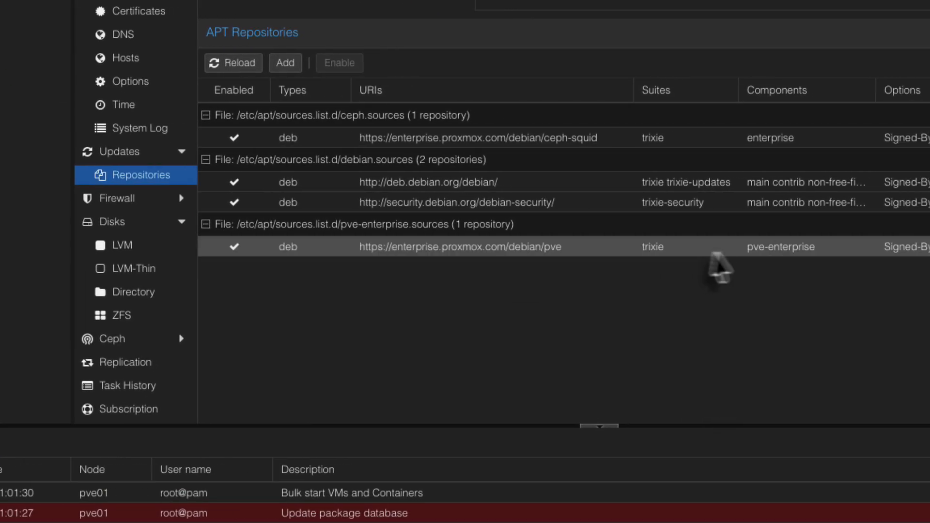
{"action": "left_click", "coordinate": [750, 251]}
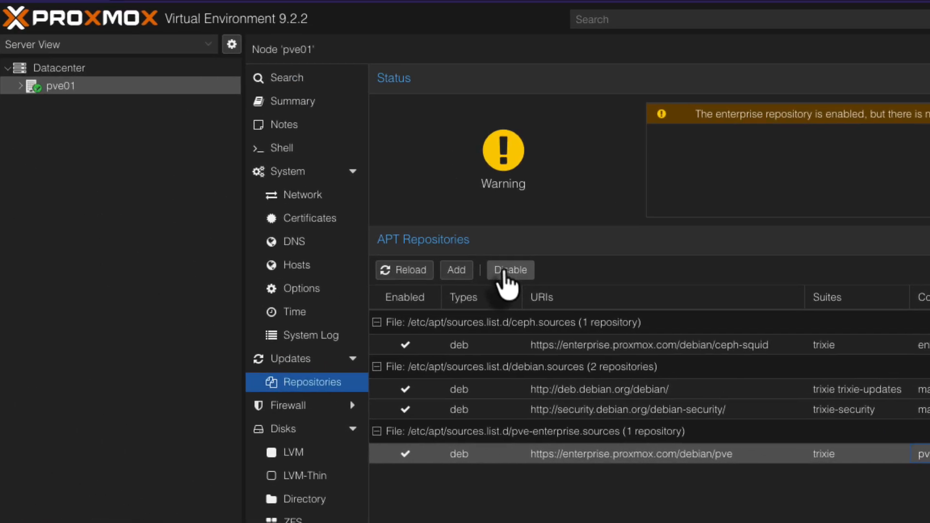
{"action": "left_click", "coordinate": [20, 62]}
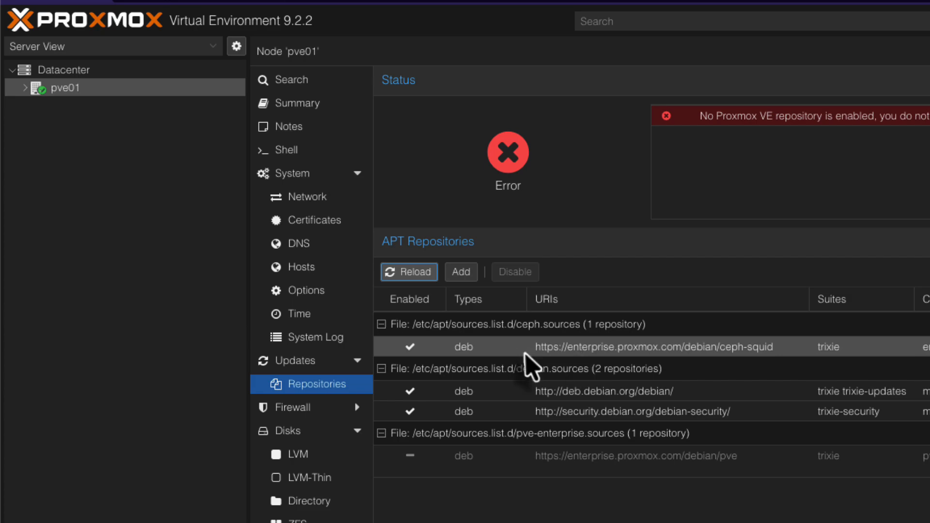
{"action": "left_click", "coordinate": [552, 352]}
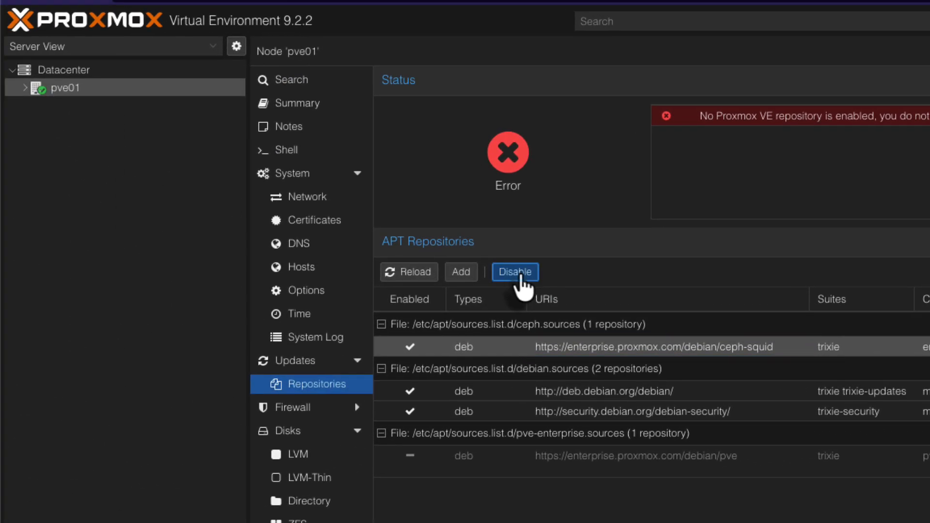
{"action": "left_click", "coordinate": [50, 207]}
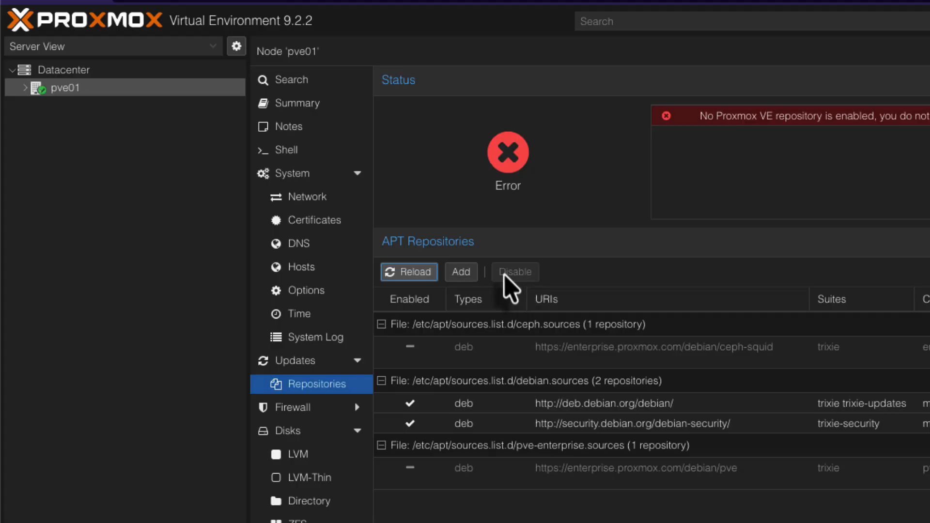
Add the No-Subscription repository to pve01, dismissing the subscription notice
{"action": "left_click", "coordinate": [460, 271]}
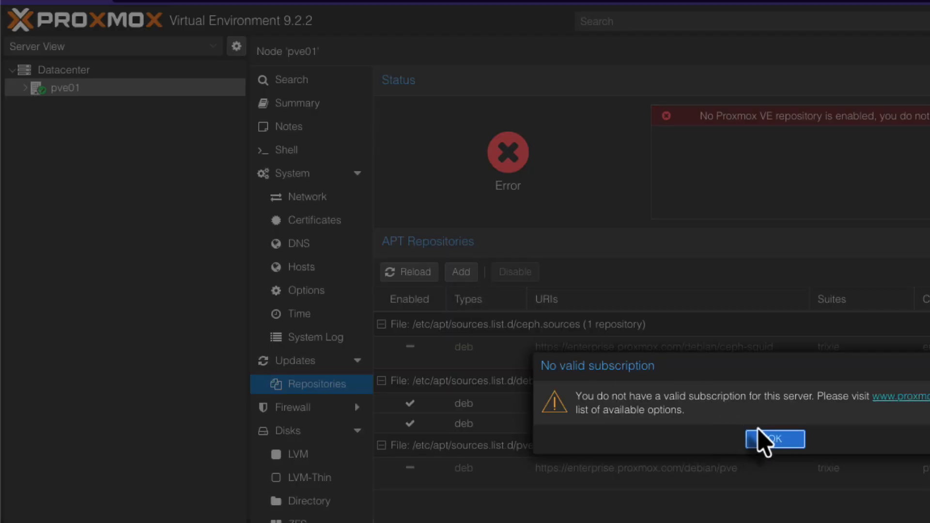
{"action": "left_click", "coordinate": [766, 442]}
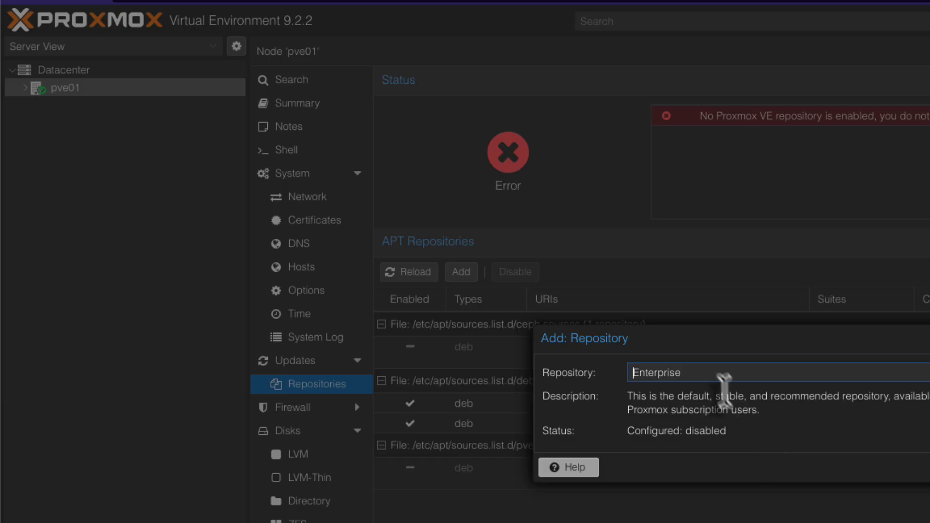
{"action": "left_click", "coordinate": [929, 375]}
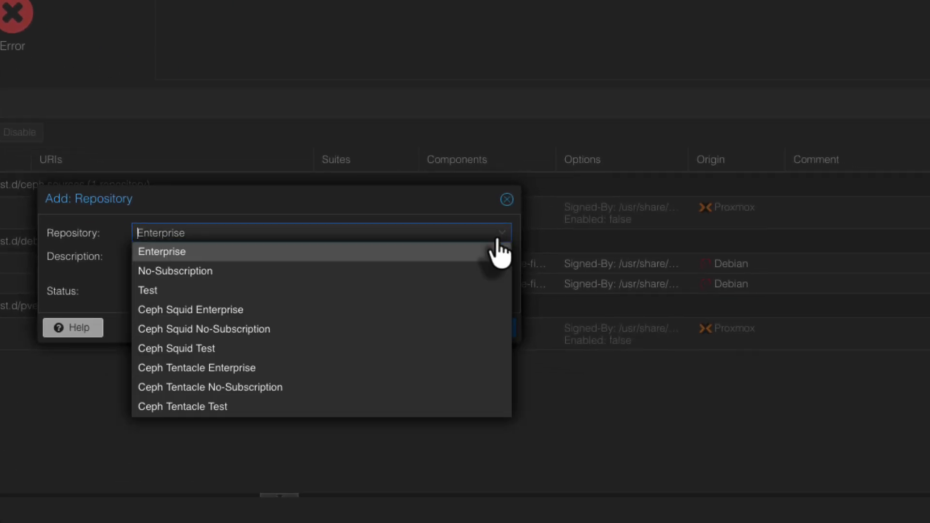
{"action": "left_click", "coordinate": [458, 271]}
{"action": "left_click", "coordinate": [487, 341]}
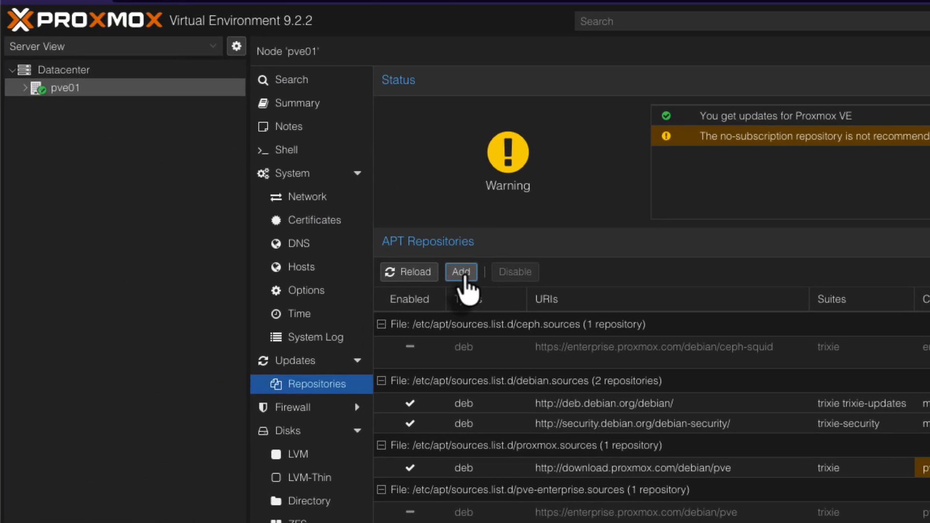
Add the Ceph Squid No-Subscription repository to pve01 and reload the APT repository list
{"action": "left_click", "coordinate": [463, 273]}
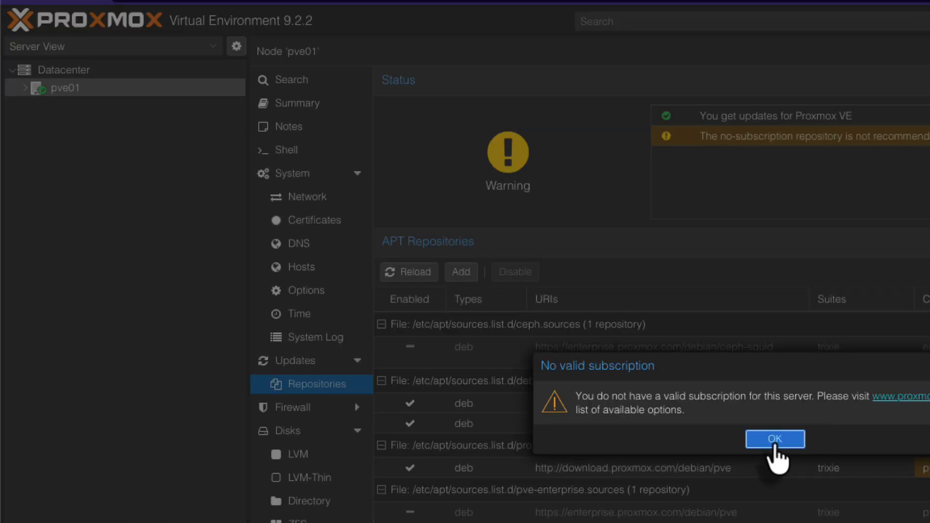
{"action": "left_click", "coordinate": [774, 441]}
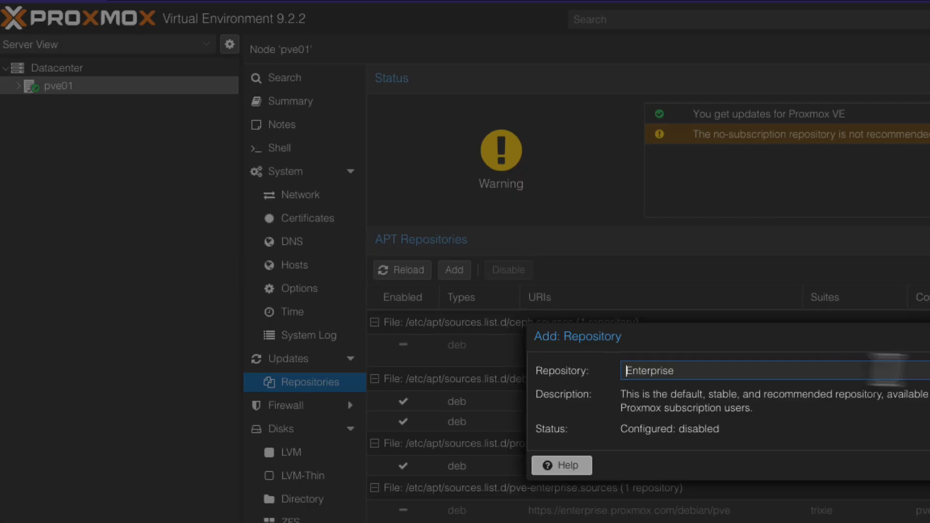
{"action": "left_click", "coordinate": [501, 234]}
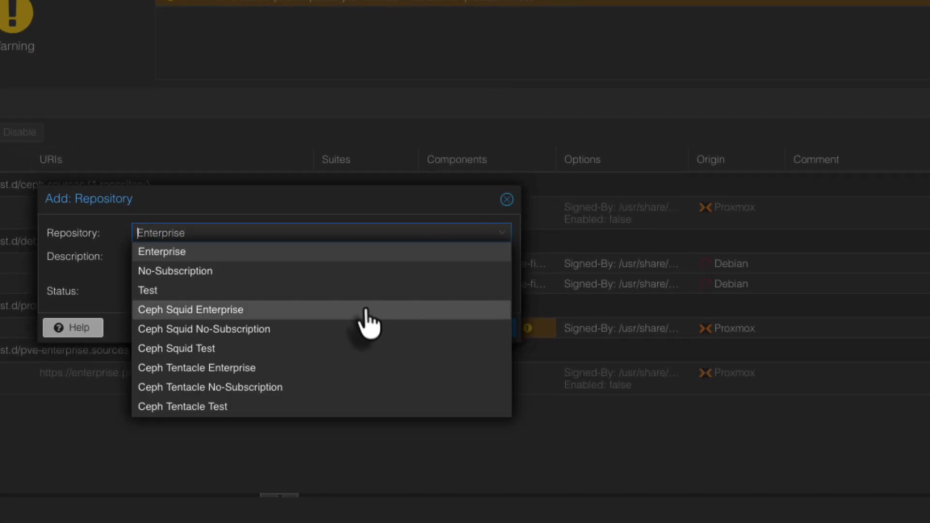
{"action": "left_click", "coordinate": [366, 333]}
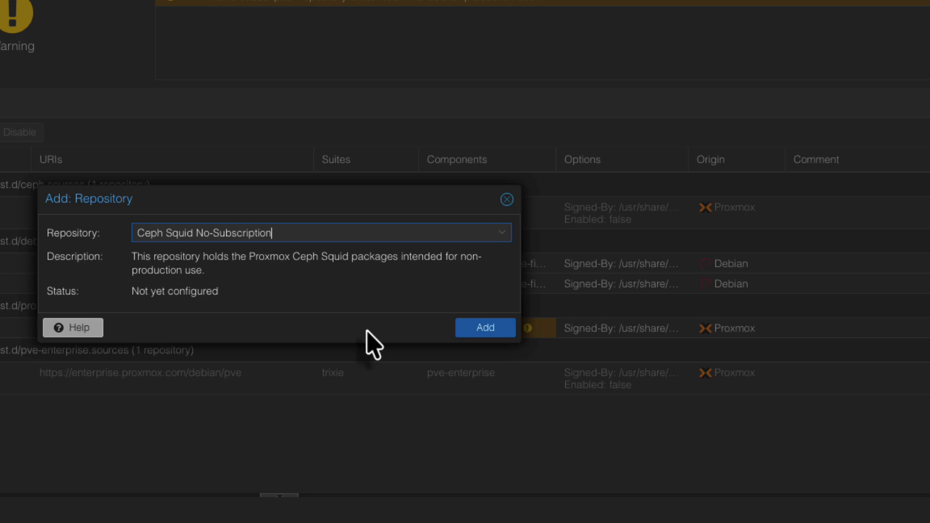
{"action": "left_click", "coordinate": [499, 331]}
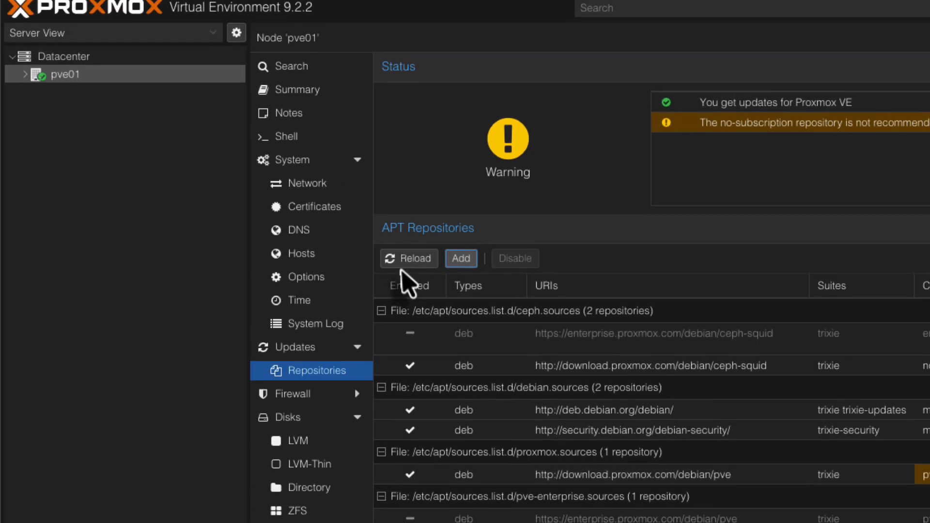
{"action": "left_click", "coordinate": [409, 208]}
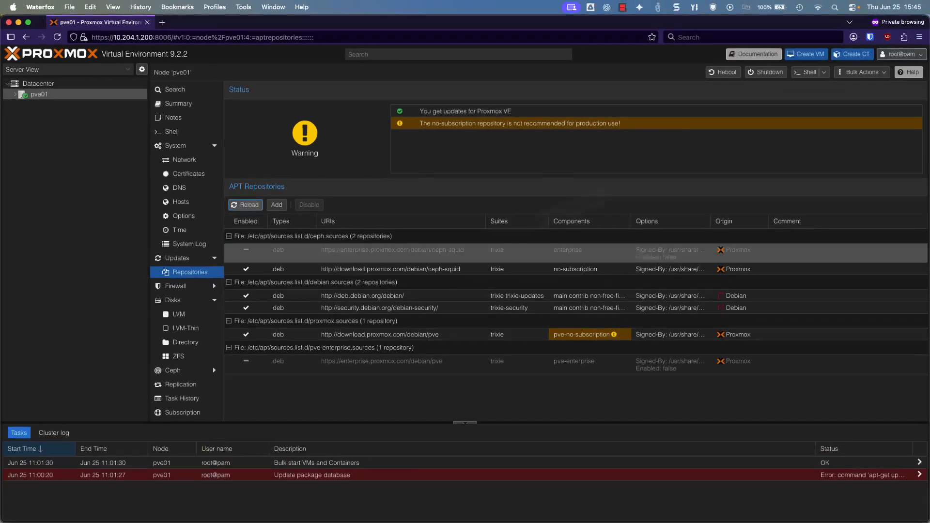
Open a shell on node pve01 and refresh the package lists with apt update
{"action": "left_click", "coordinate": [805, 77]}
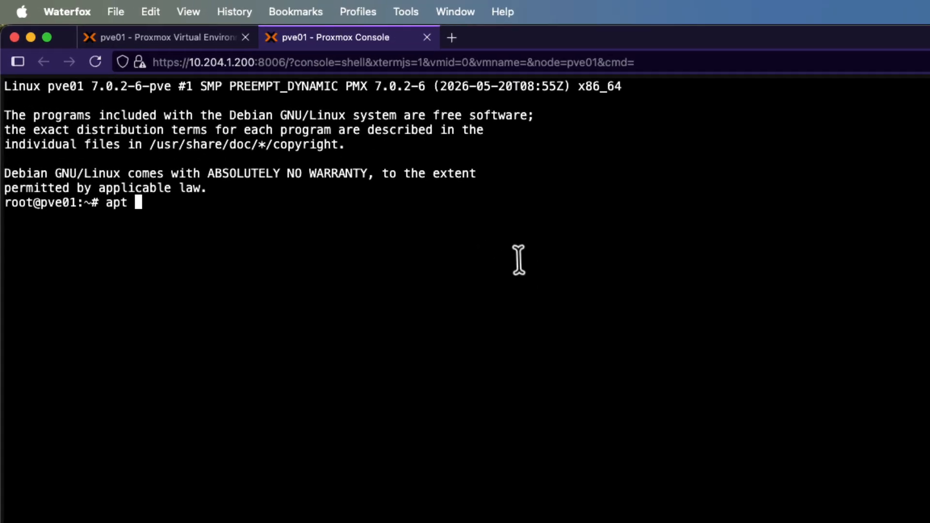
{"action": "type", "text": "updateup"}
{"action": "key", "text": "BackSpace"}
{"action": "key", "text": "BackSpace"}
{"action": "key", "text": "BackSpace"}
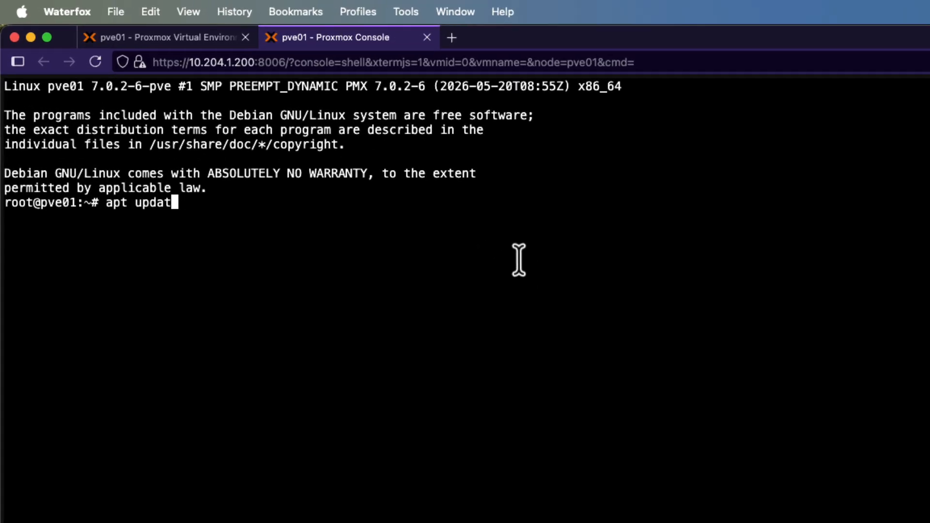
{"action": "type", "text": "e"}
{"action": "key", "text": "Return"}
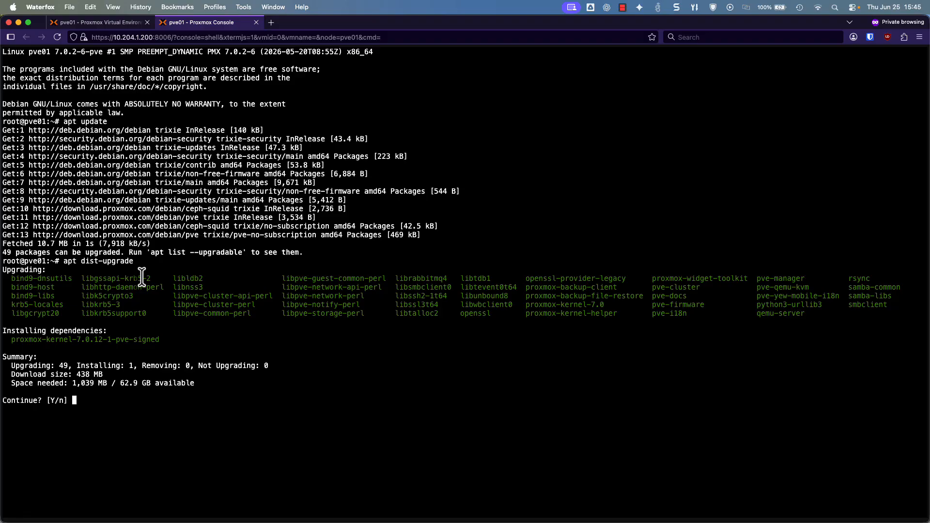
Upgrade the packages with apt dist-upgrade, accepting the installation, and close the node's console after it finishes
{"action": "key", "text": "Return"}
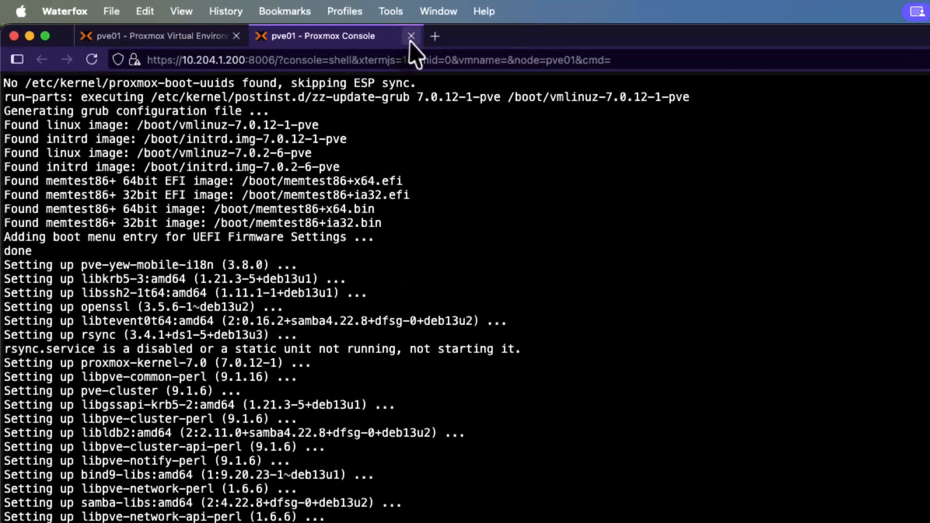
{"action": "left_click", "coordinate": [283, 24]}
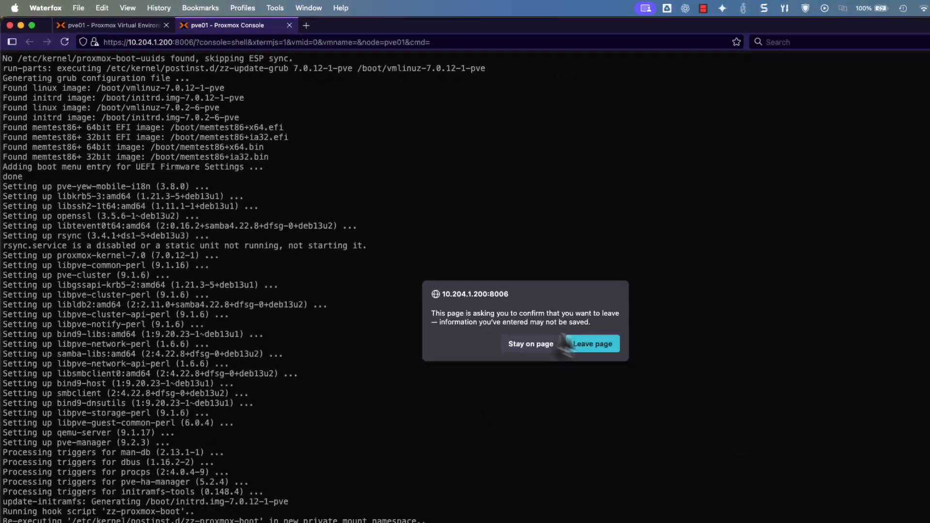
{"action": "left_click", "coordinate": [566, 344]}
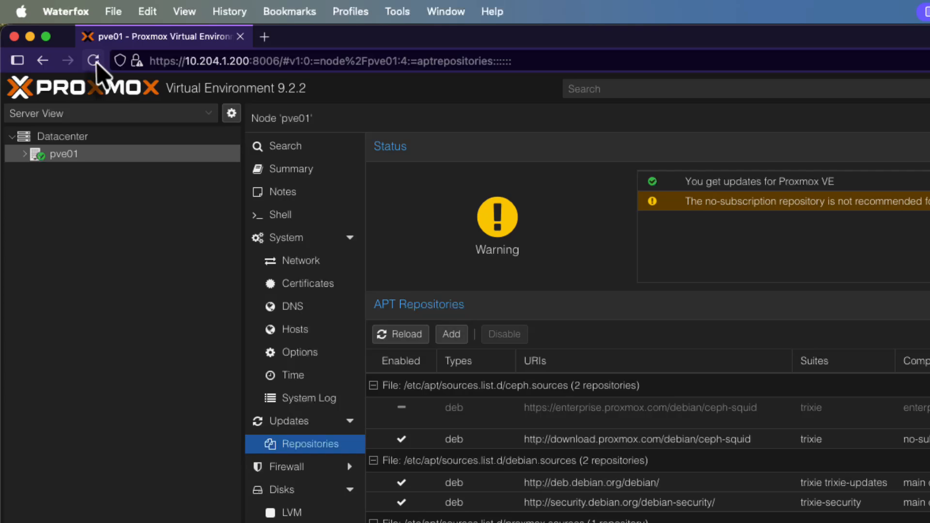
Reload the web interface and start a new LVM thinpool on pve01, choosing /dev/sdb as its disk
{"action": "left_click", "coordinate": [94, 61]}
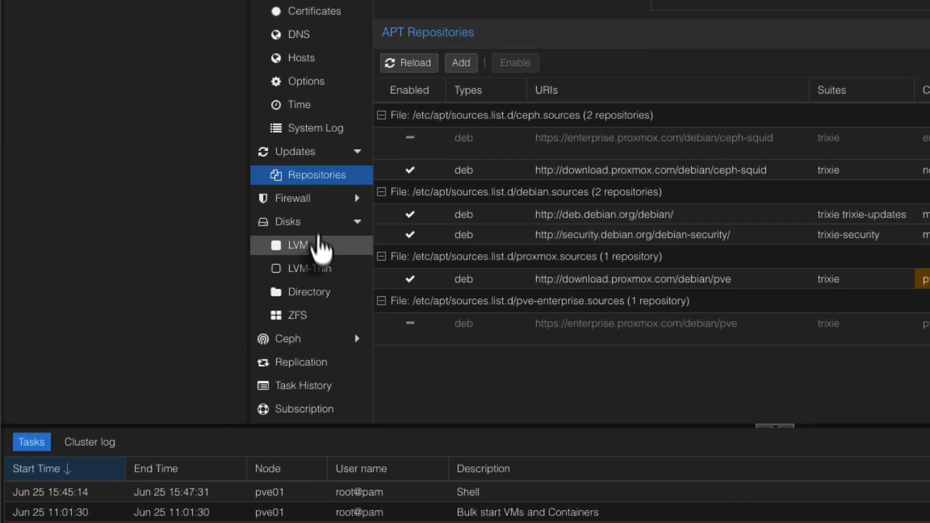
{"action": "left_click", "coordinate": [318, 272]}
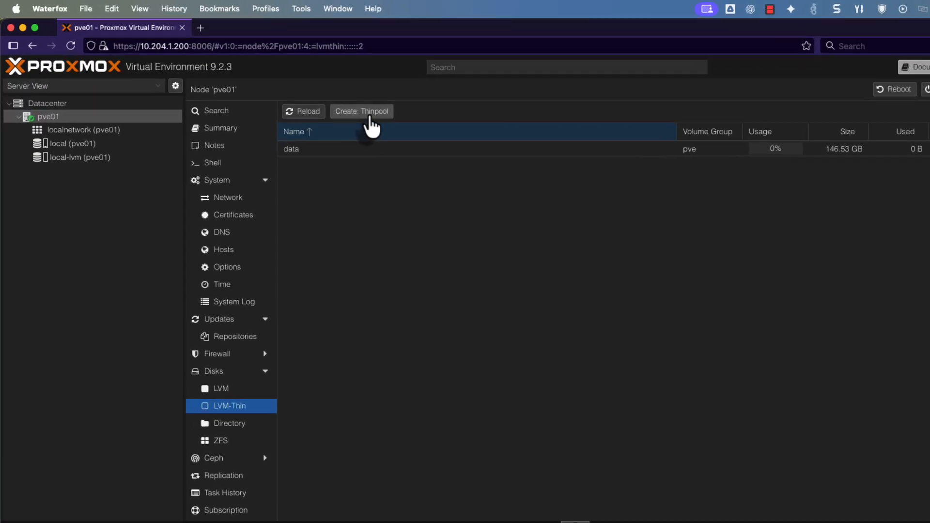
{"action": "left_click", "coordinate": [368, 117]}
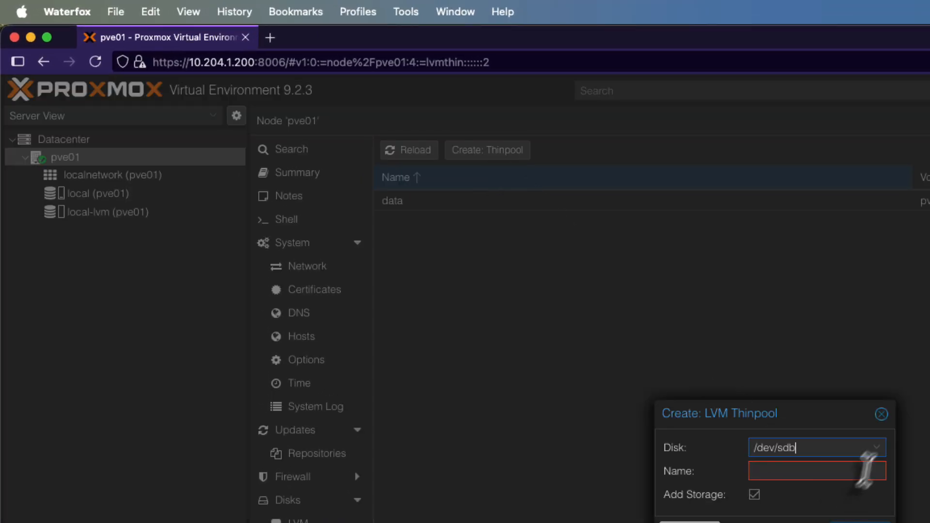
{"action": "left_click", "coordinate": [875, 450]}
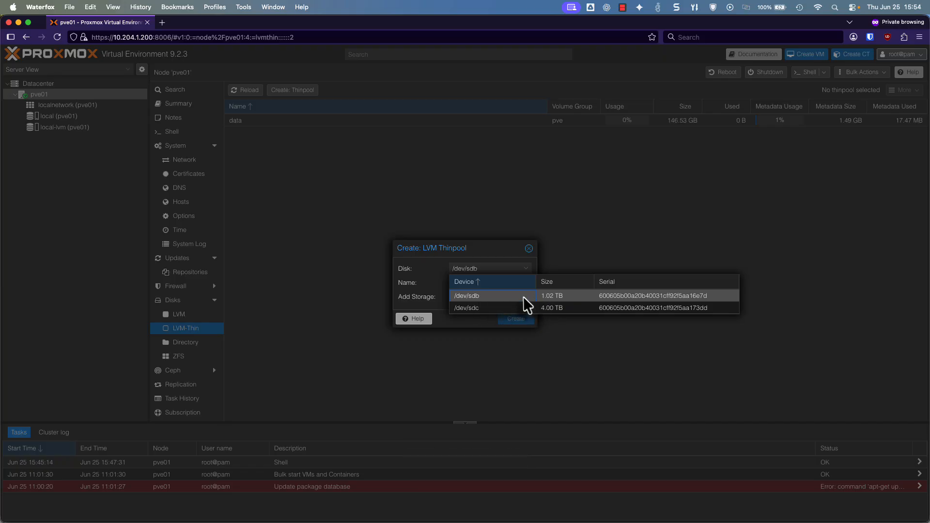
{"action": "left_click", "coordinate": [523, 296]}
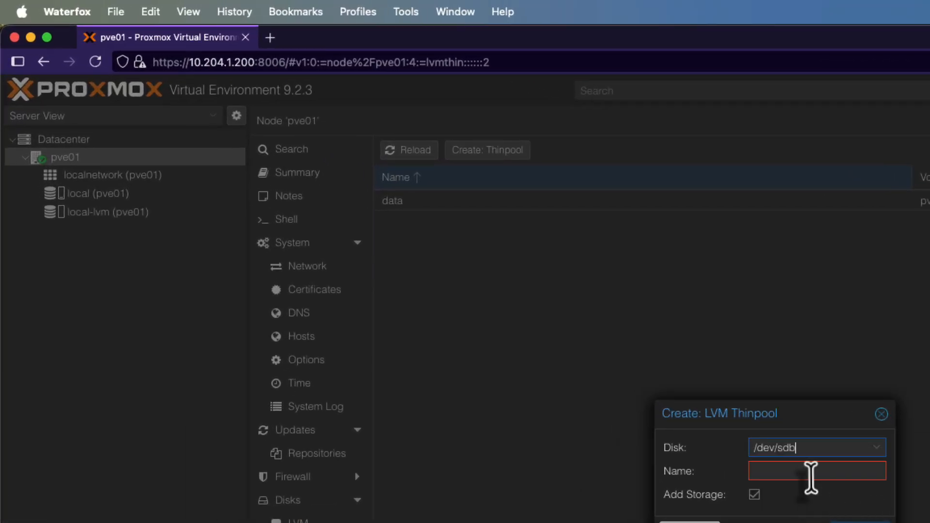
Name the thinpool ssd-thin and create it with Add Storage enabled
{"action": "left_click", "coordinate": [811, 476]}
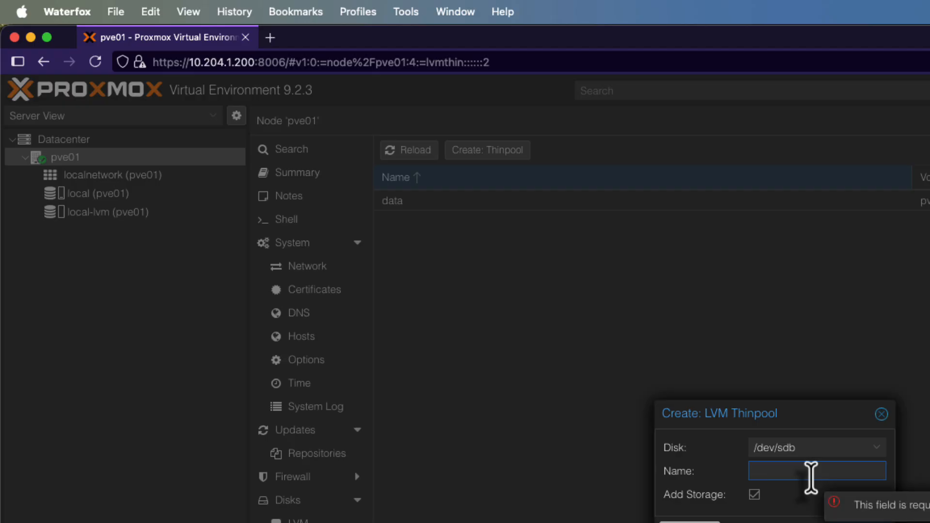
{"action": "type", "text": "lvm"}
{"action": "key", "text": "BackSpace"}
{"action": "key", "text": "BackSpace"}
{"action": "key", "text": "BackSpace"}
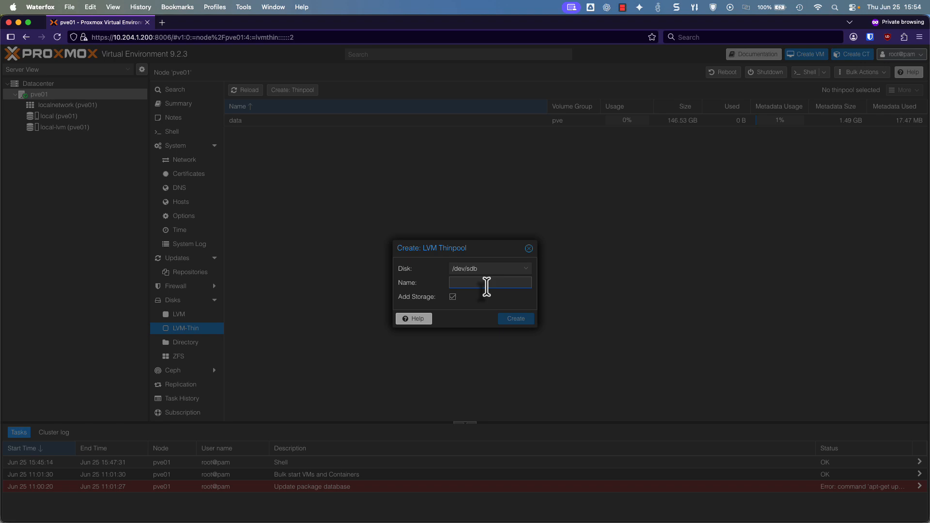
{"action": "type", "text": "ssd-thin"}
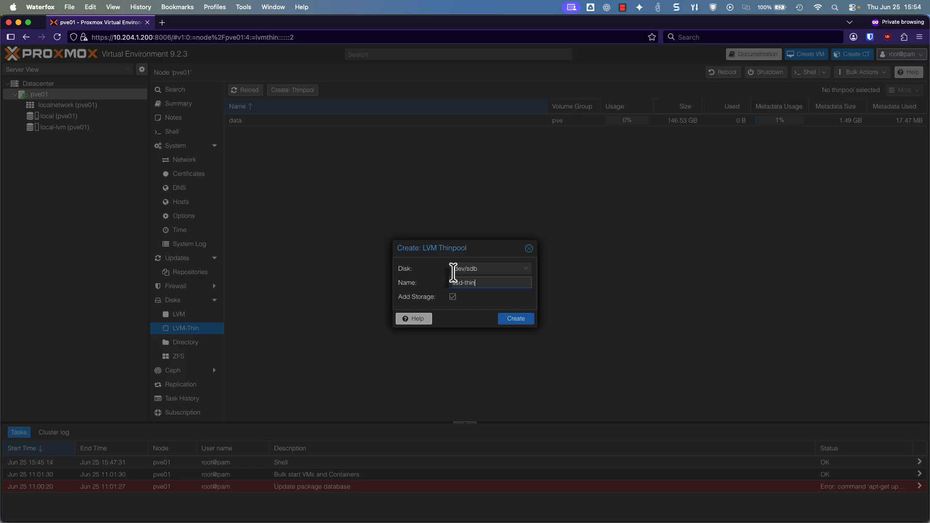
{"action": "left_click", "coordinate": [516, 318]}
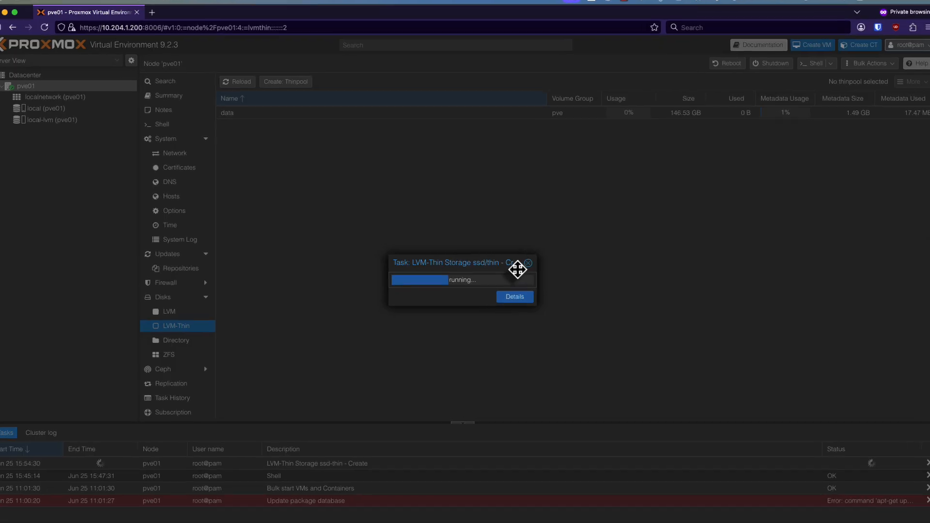
Examine the output and status details of the running ssd-thin creation task
{"action": "left_click", "coordinate": [516, 299]}
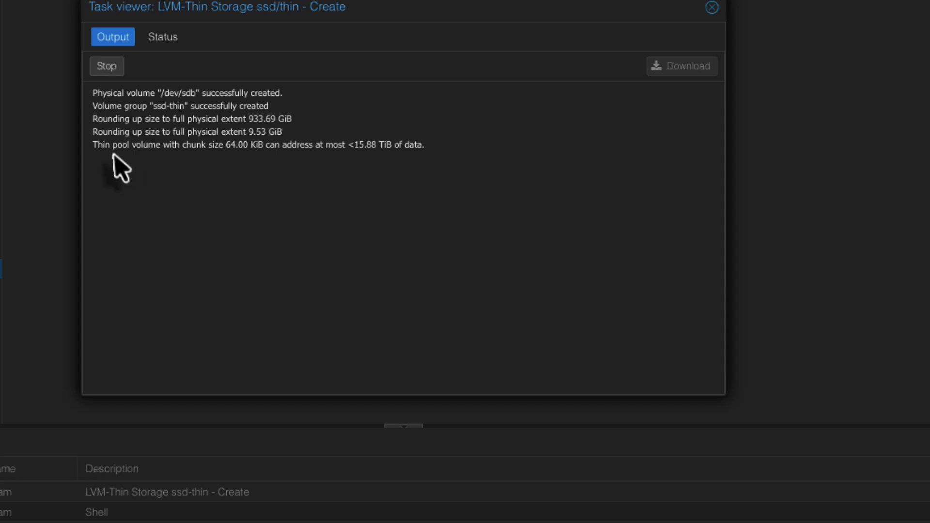
{"action": "left_click_drag", "start_coordinate": [90, 146], "coordinate": [367, 156]}
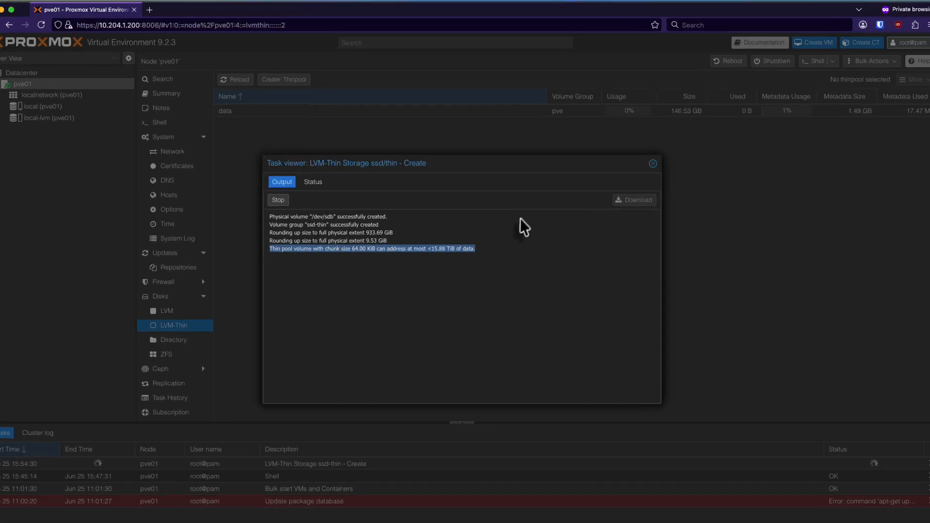
{"action": "left_click", "coordinate": [313, 181]}
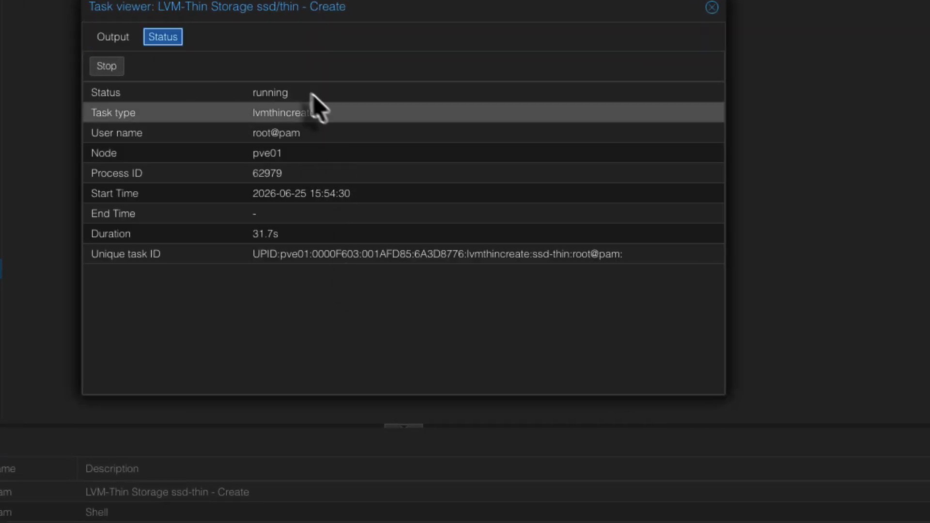
{"action": "left_click", "coordinate": [100, 39]}
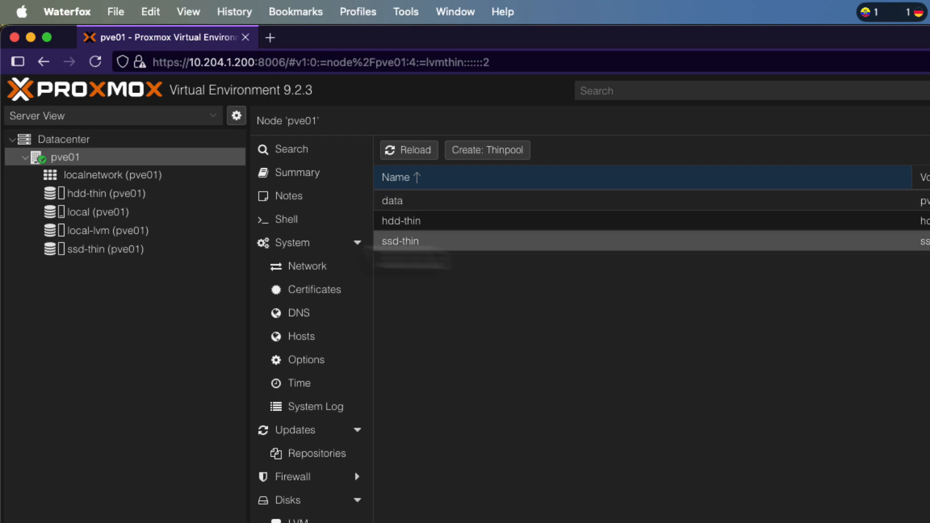
Review the summaries of the local, hdd-thin and ssd-thin storages on pve01, checking the usage and capacity of hdd-thin
{"action": "left_click", "coordinate": [119, 212]}
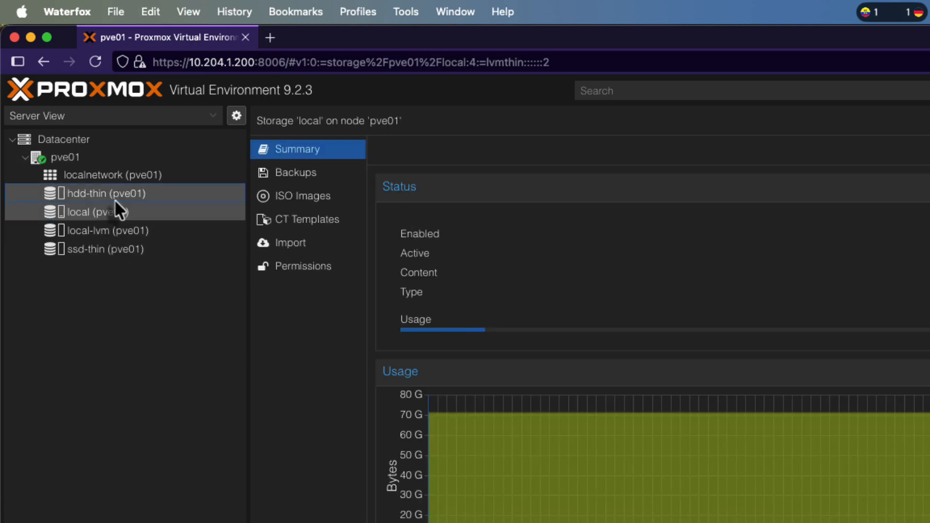
{"action": "left_click", "coordinate": [114, 196]}
{"action": "left_click", "coordinate": [124, 249]}
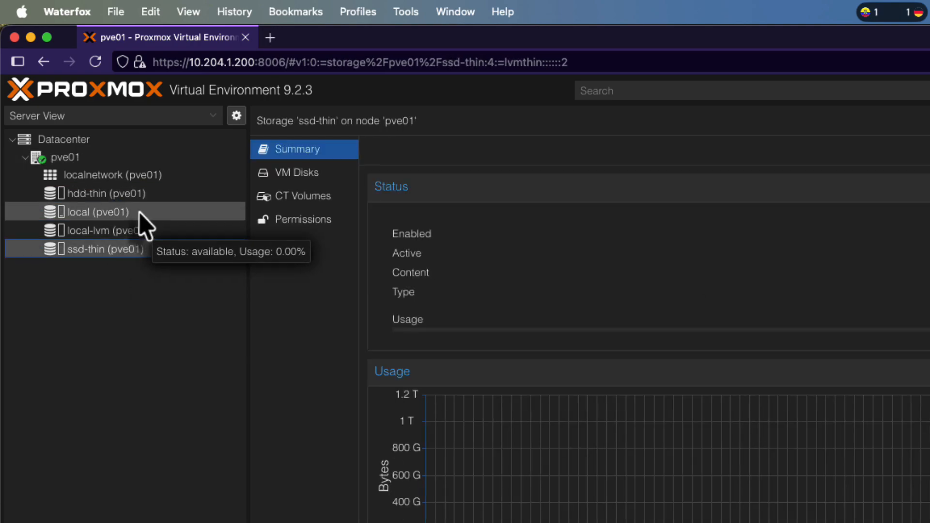
{"action": "left_click", "coordinate": [193, 191]}
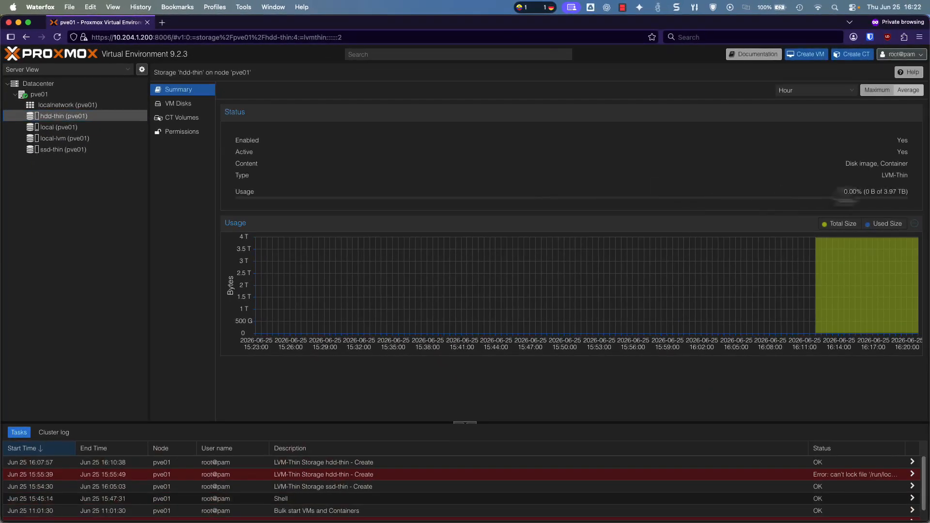
{"action": "left_click_drag", "start_coordinate": [875, 192], "coordinate": [902, 193]}
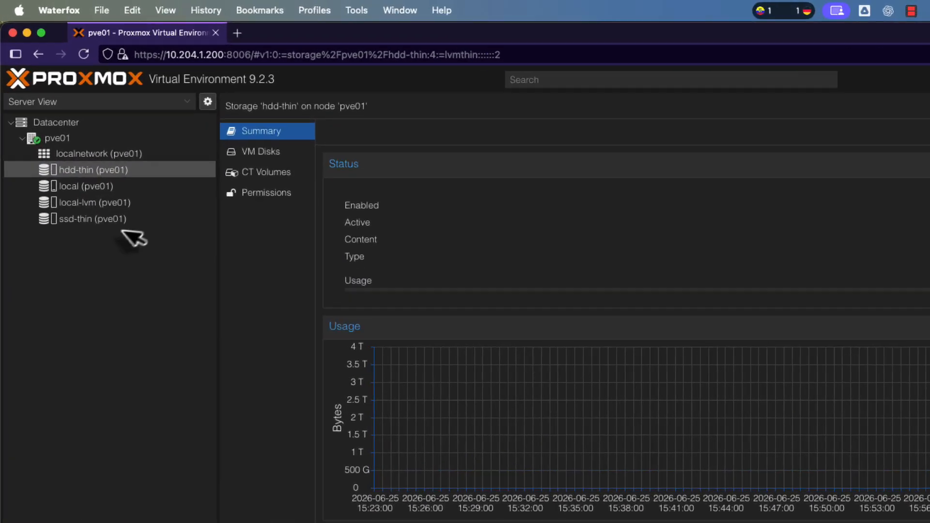
{"action": "left_click", "coordinate": [71, 150]}
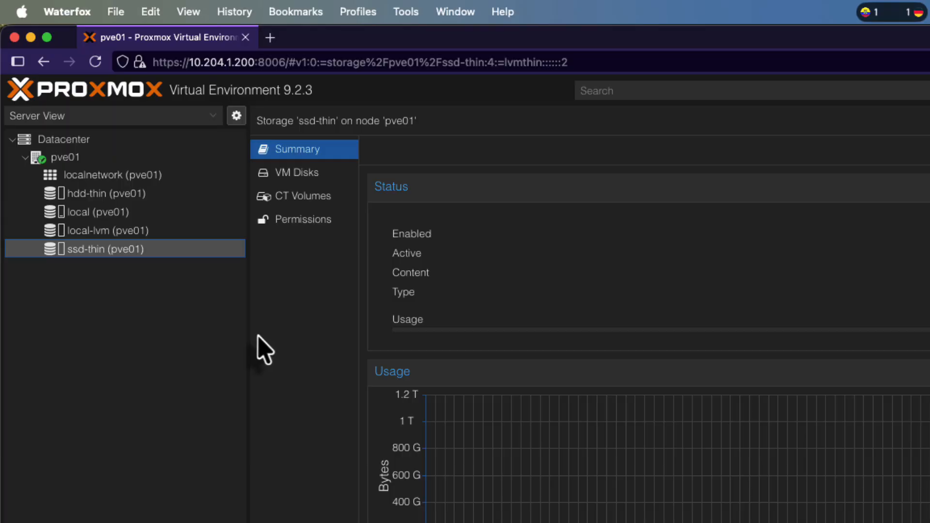